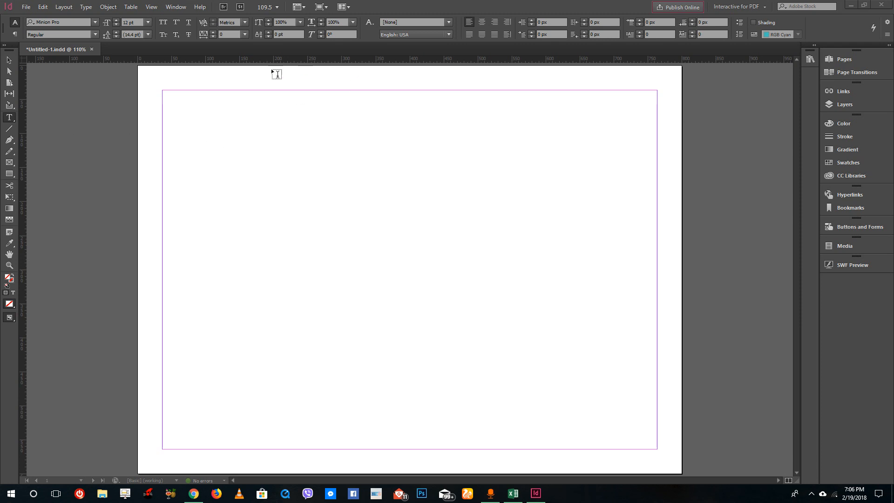
left_click(174, 8)
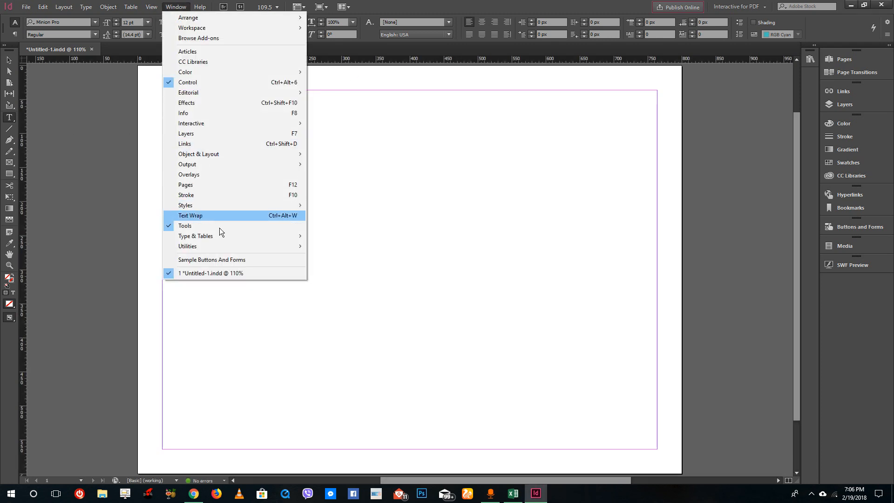
mouse_move(235, 238)
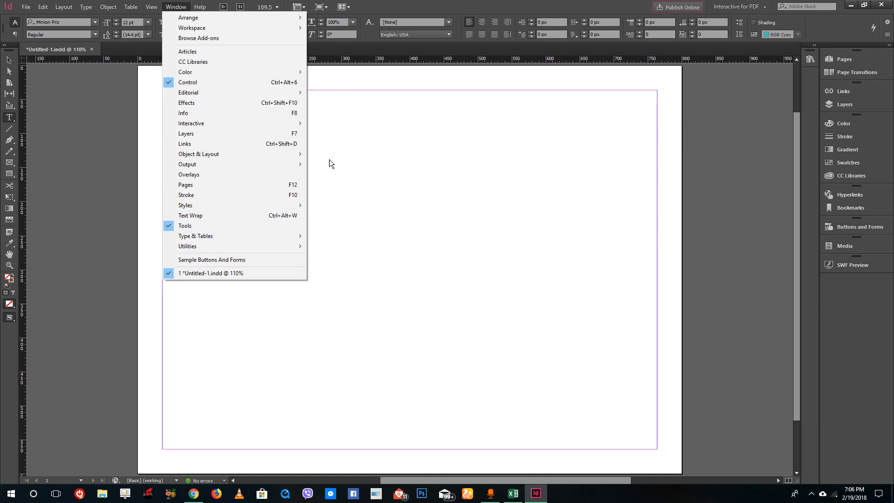
mouse_move(246, 205)
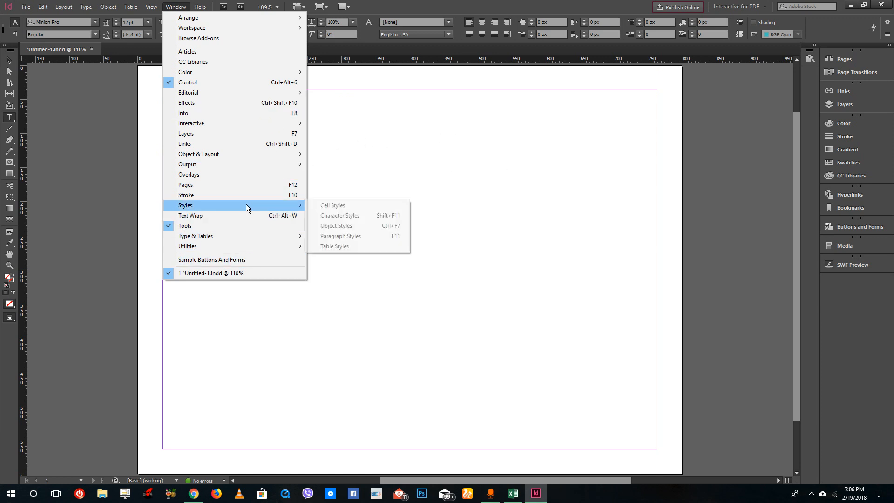
mouse_move(258, 247)
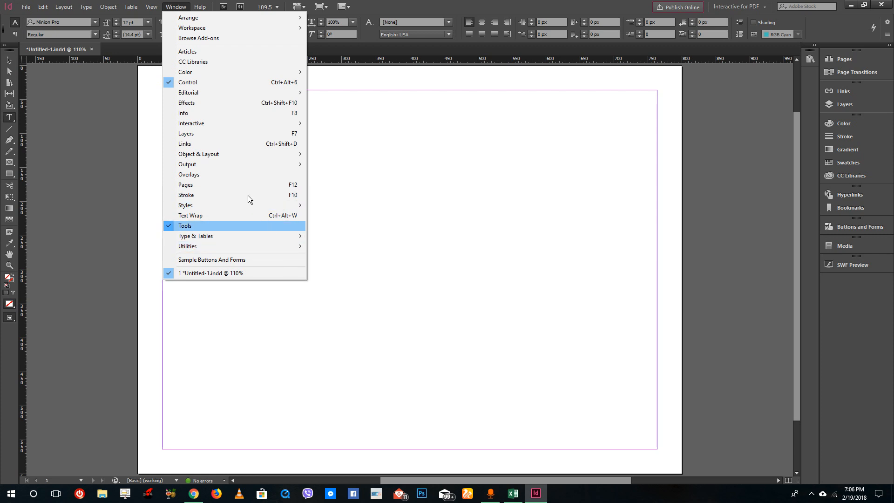
Show the document grid and turn on snapping to the document grid
mouse_move(151, 6)
mouse_move(227, 194)
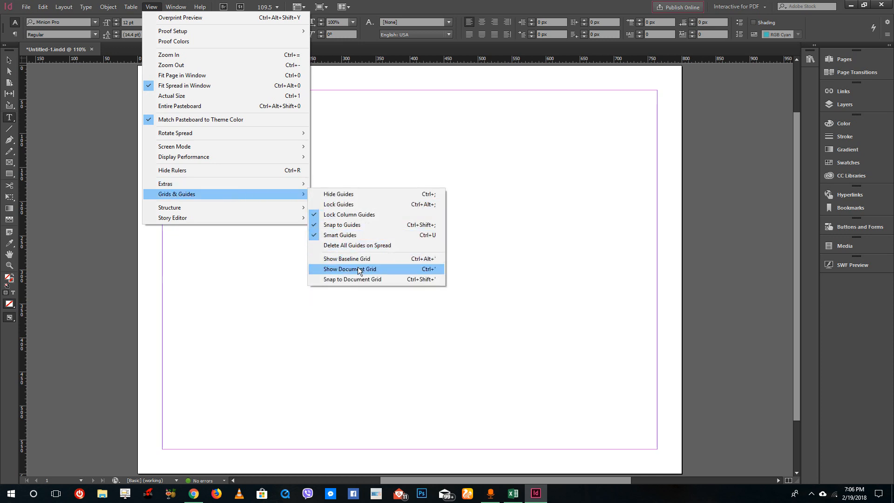
left_click(367, 269)
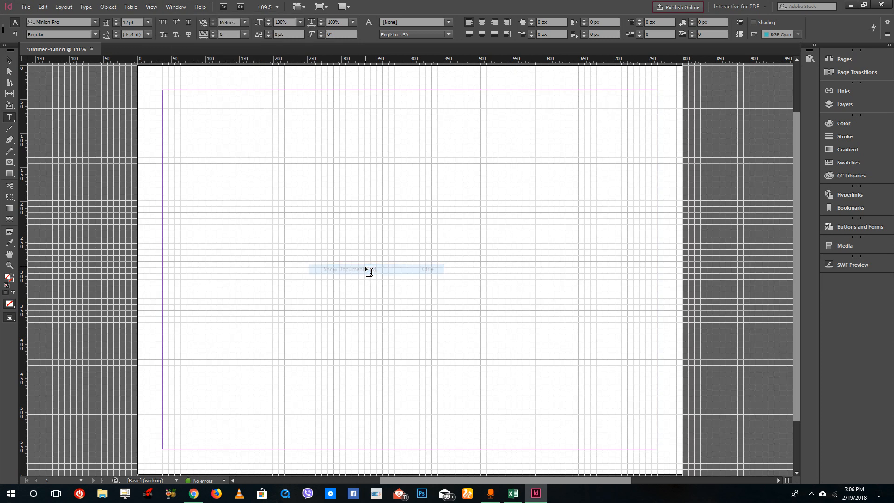
left_click(151, 7)
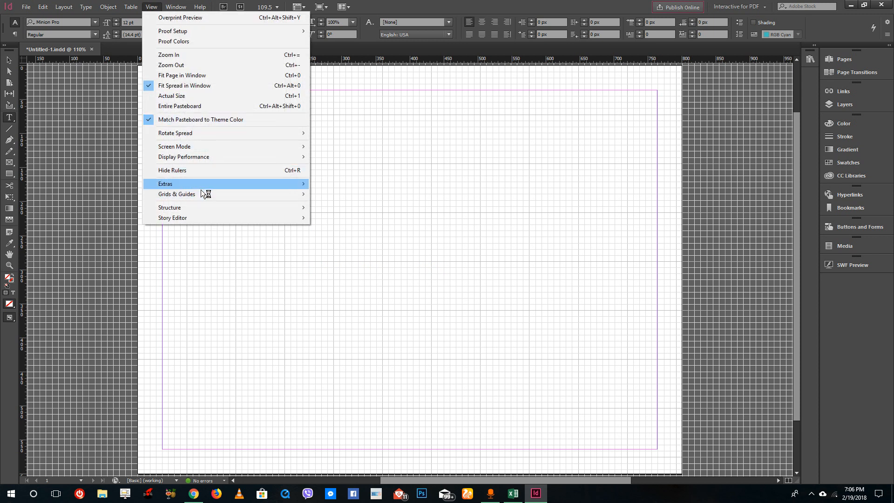
mouse_move(281, 194)
left_click(344, 279)
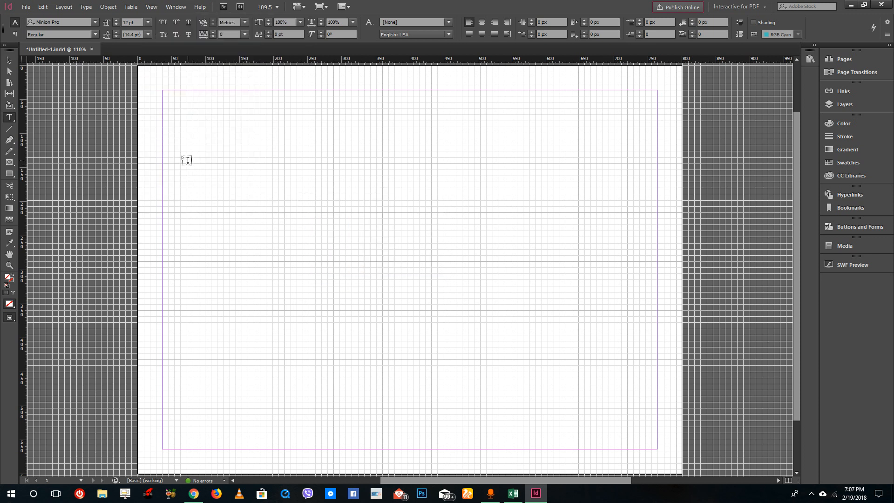
Create three stacked text labels FIRST NAME, LAST NAME and ADDRESS near the upper left of the page
left_click_drag(188, 117, 236, 133)
type("FIRST NAME")
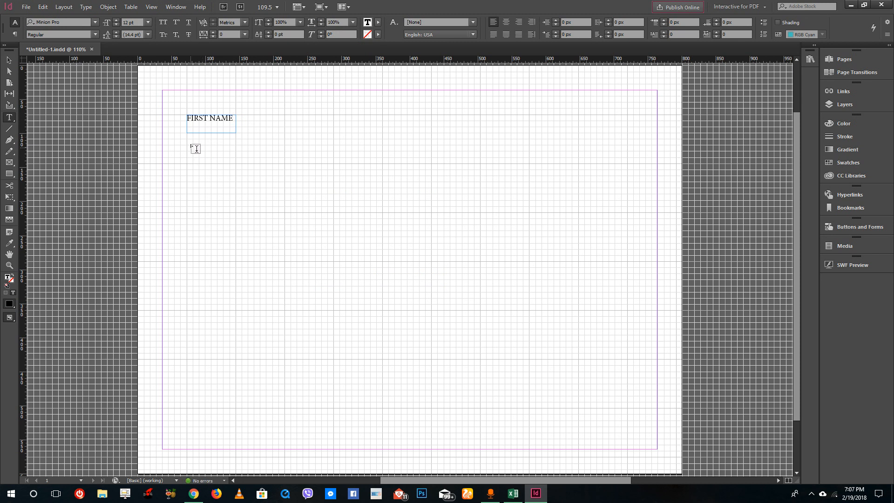
left_click_drag(187, 145, 235, 163)
type("LAST NAME")
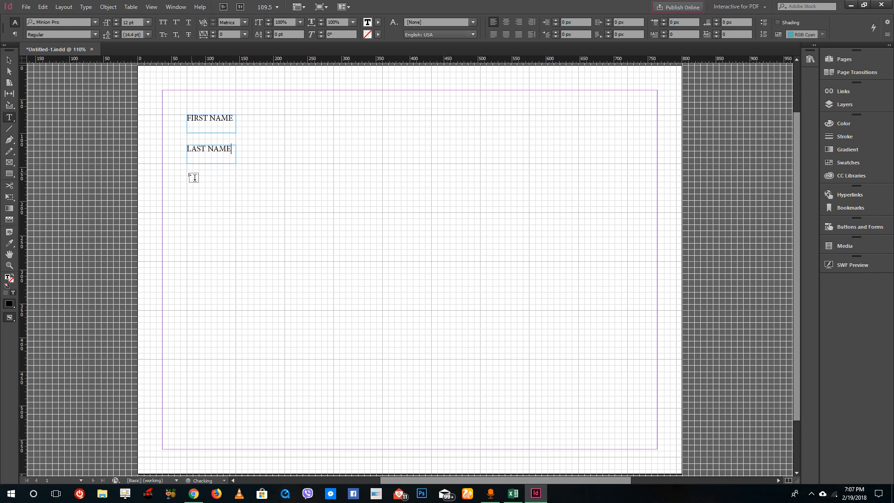
left_click_drag(188, 176, 236, 194)
Draw rectangle frames beside each label, two short ones for the names and a long one for the address
left_click(9, 163)
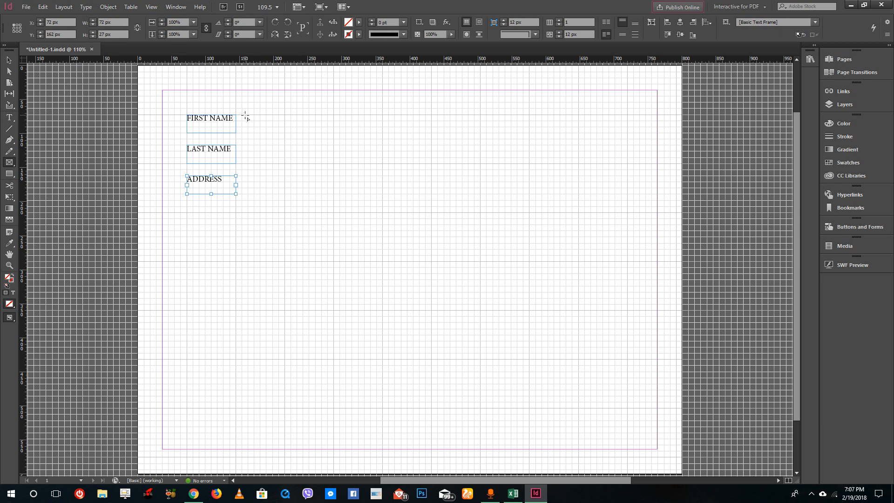
left_click_drag(242, 115, 383, 132)
left_click_drag(242, 147, 383, 164)
left_click_drag(241, 176, 578, 194)
Convert the frame beside FIRST NAME into a Text Field named First Name
left_click(9, 60)
left_click(345, 121)
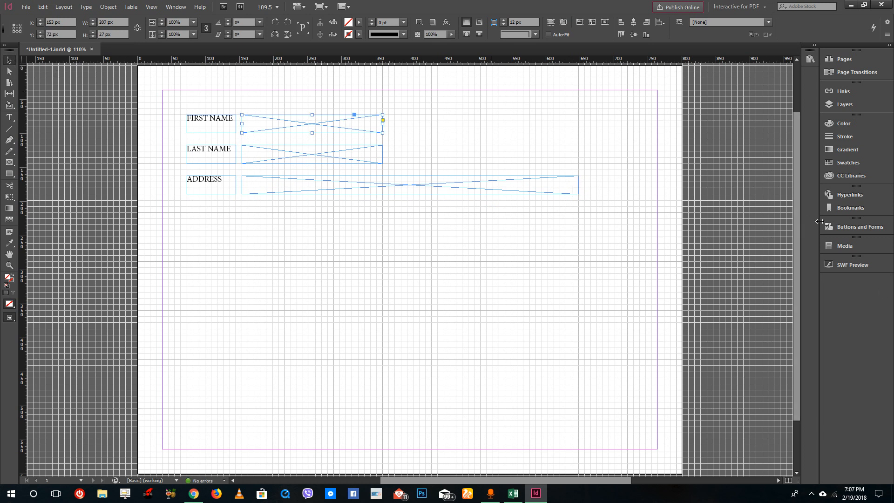
left_click(841, 227)
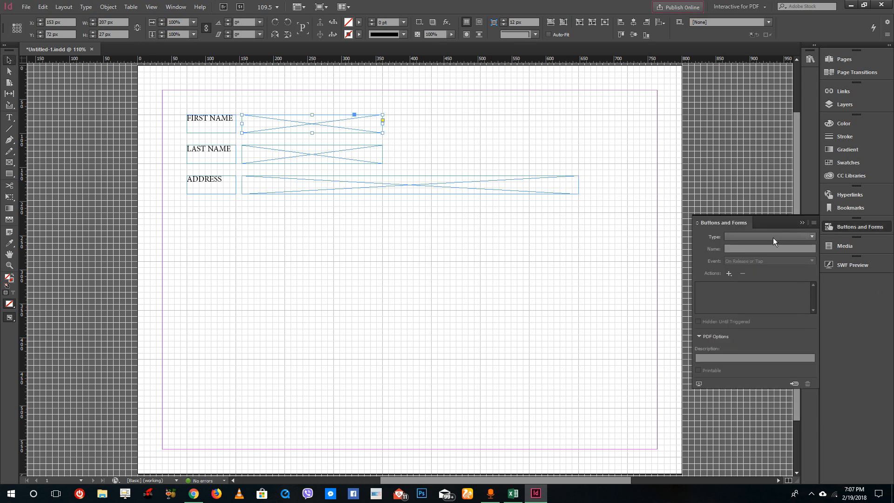
left_click(737, 237)
left_click(748, 318)
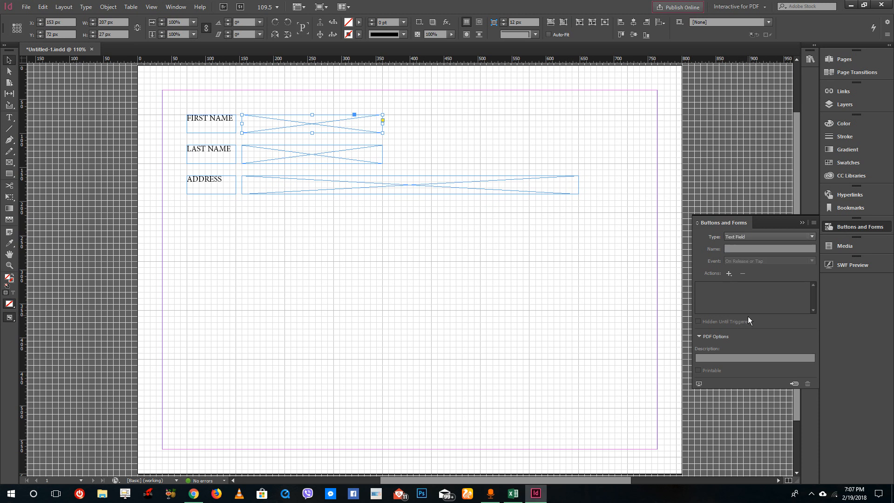
left_click(760, 248)
type("First Name")
key("Return")
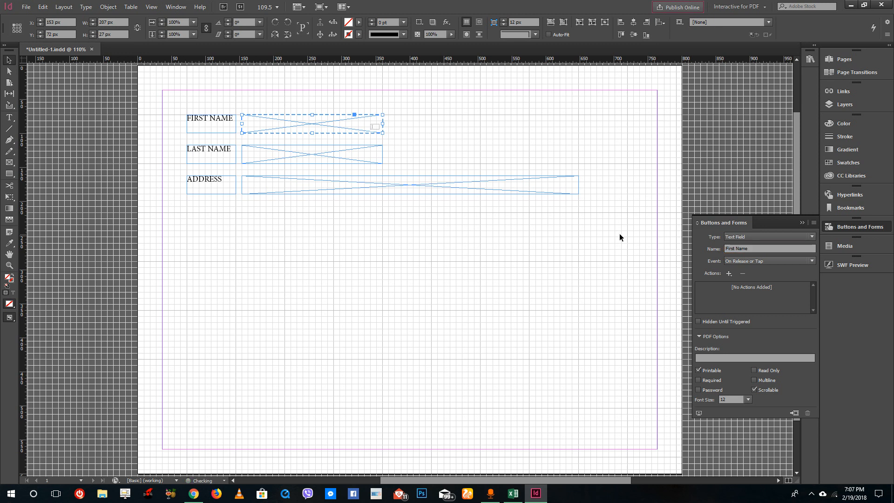
left_click(730, 274)
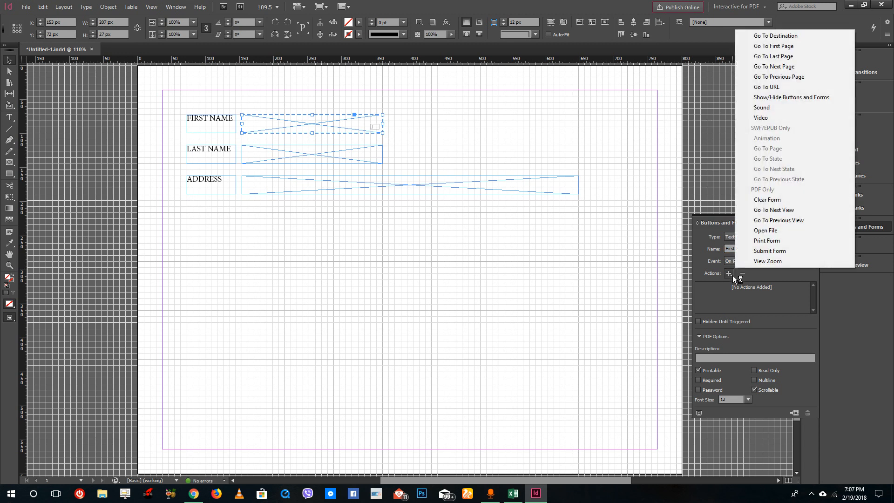
left_click(784, 276)
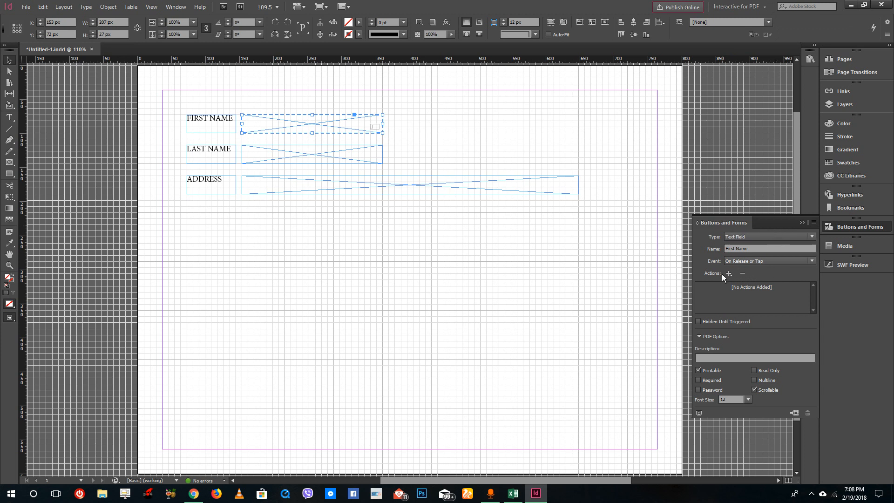
Convert the frame beside LAST NAME into a Text Field named Last Name
left_click(329, 153)
left_click(781, 235)
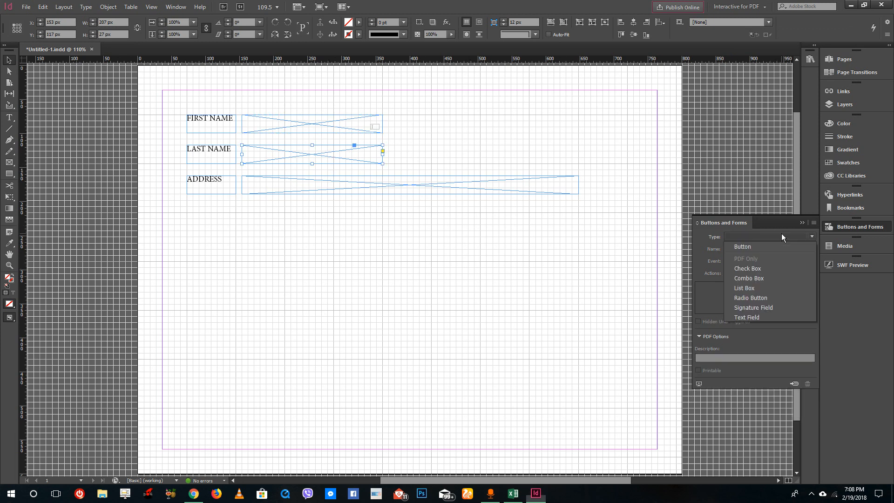
left_click(747, 317)
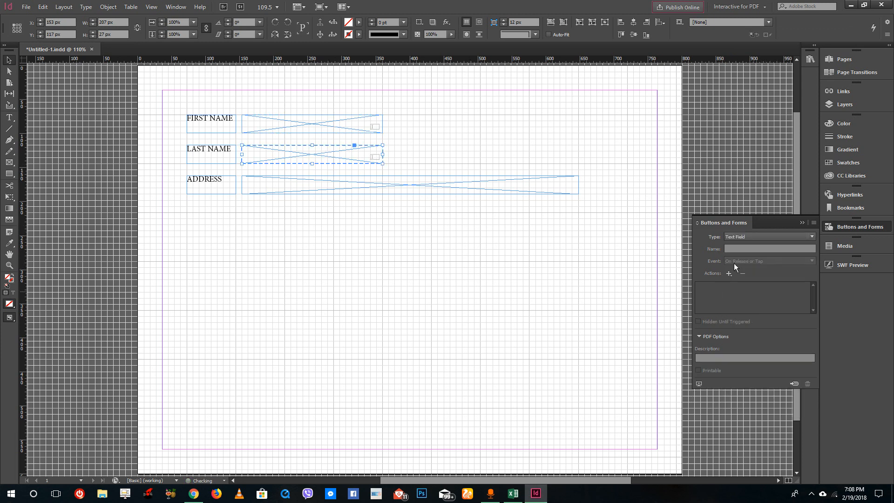
type("Kas")
key("BackSpace")
key("BackSpace")
key("BackSpace")
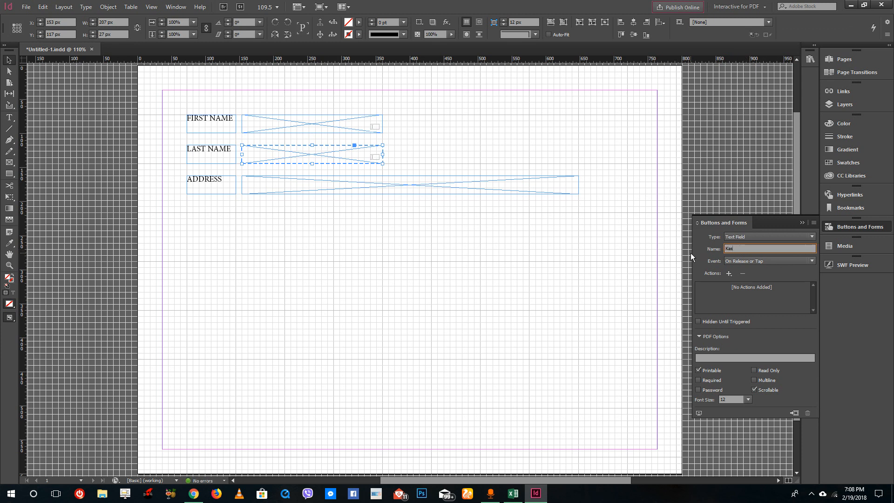
type("Last Name")
Convert the long frame beside ADDRESS into a Text Field named Address
left_click(295, 194)
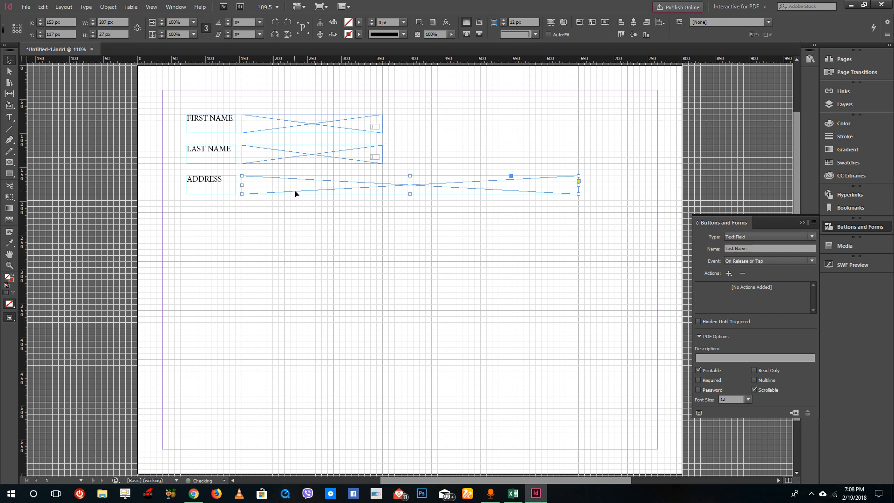
left_click(747, 236)
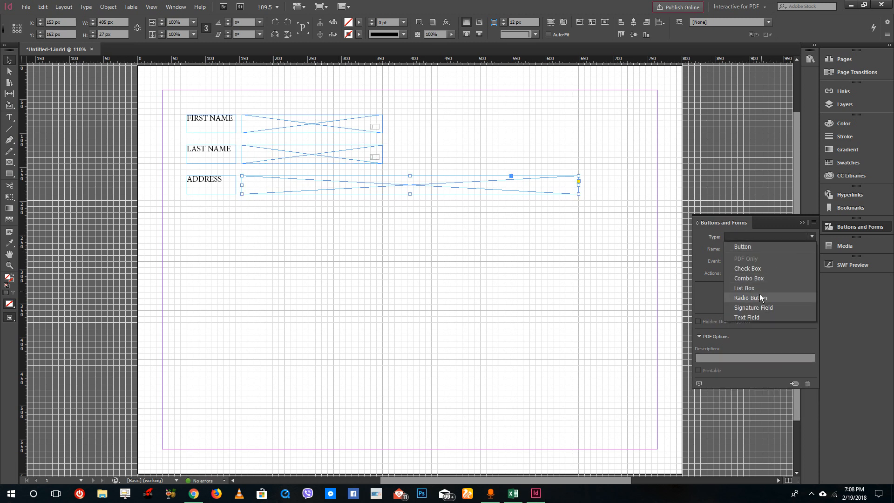
left_click(754, 318)
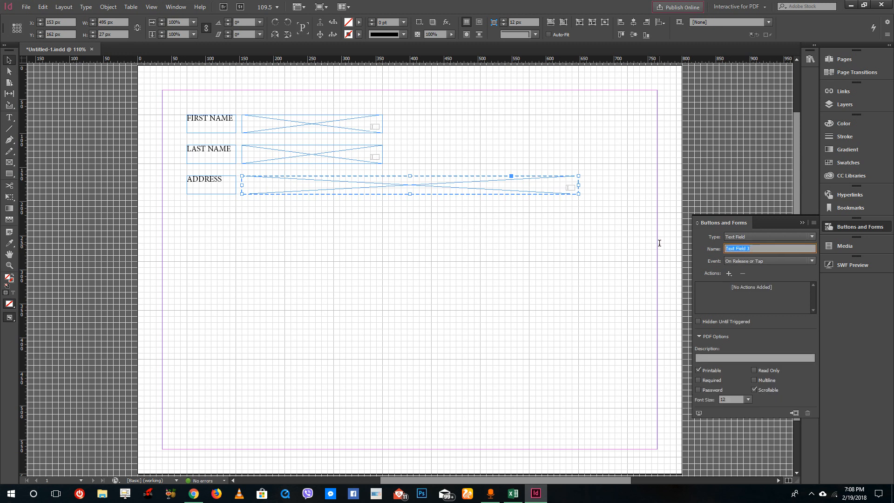
type("Address")
key("BackSpace")
key("BackSpace")
key("BackSpace")
key("BackSpace")
type("dress")
key("Return")
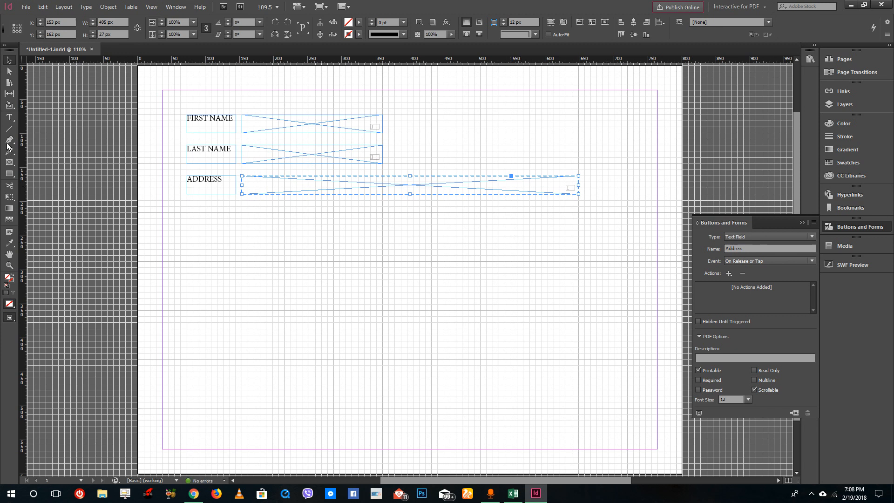
Draw a small rectangle below the ADDRESS label and fill it with RGB Red
left_click(9, 173)
left_click_drag(188, 202, 236, 219)
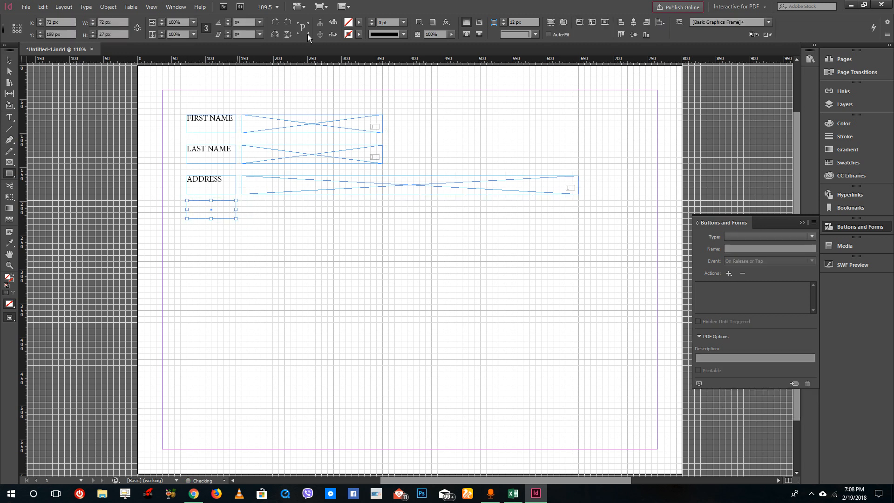
left_click(358, 34)
left_click(280, 119)
left_click(280, 140)
left_click(282, 130)
left_click(359, 22)
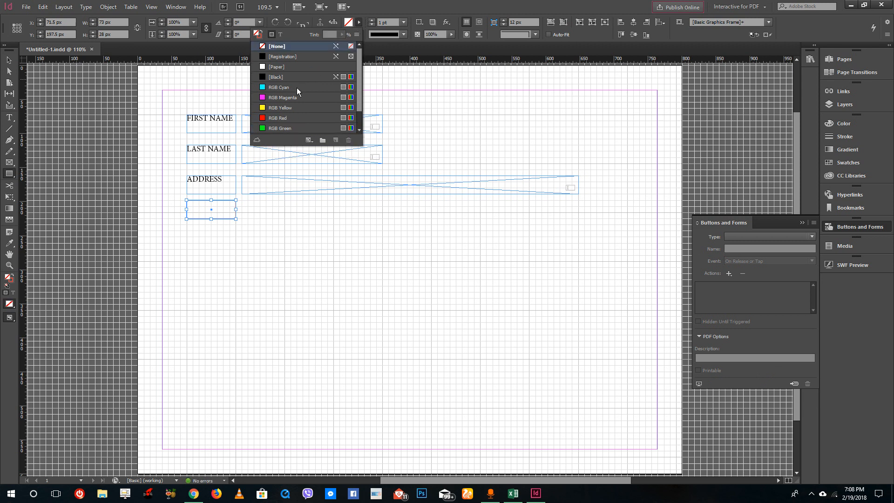
left_click(293, 88)
left_click(288, 107)
left_click(282, 118)
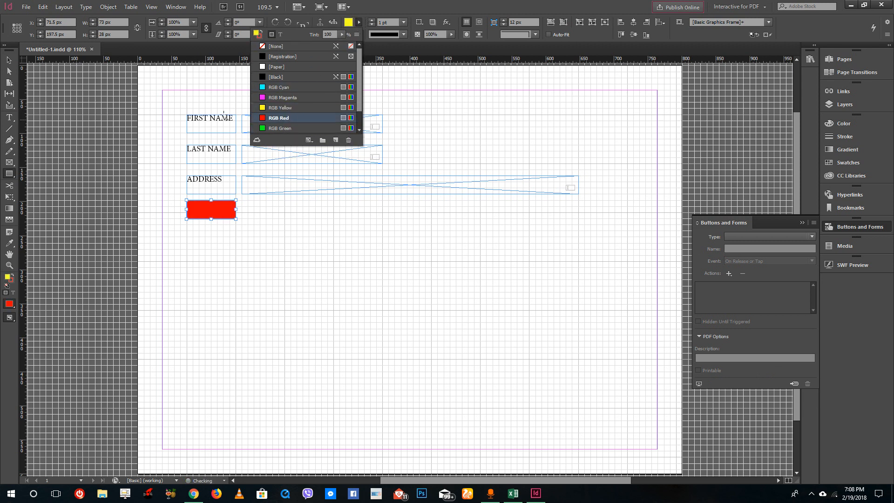
Convert the red rectangle into a Button form element
left_click(9, 59)
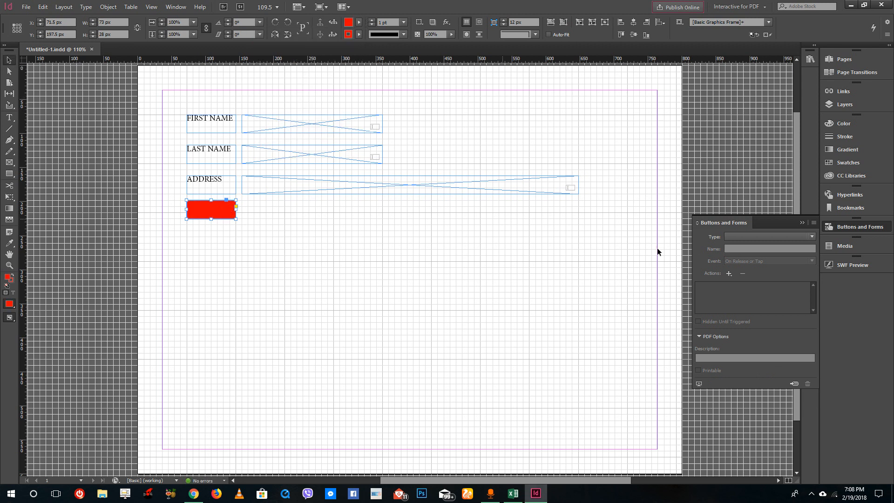
left_click(726, 239)
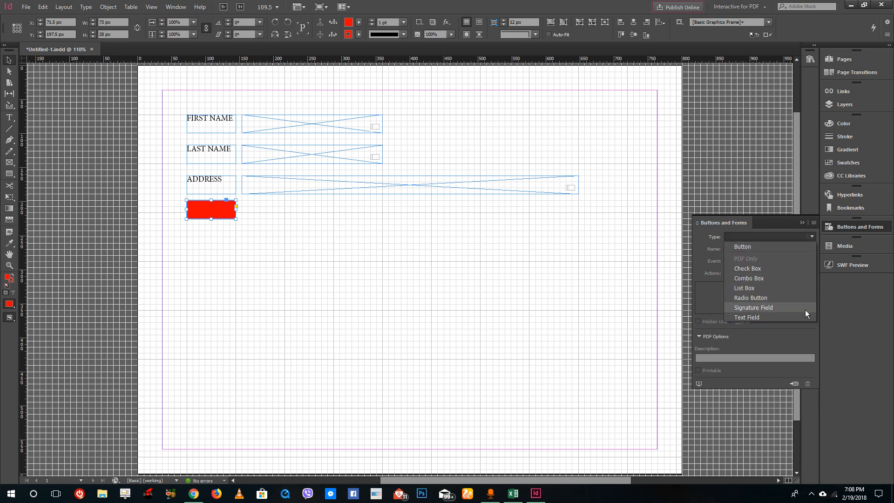
left_click(702, 256)
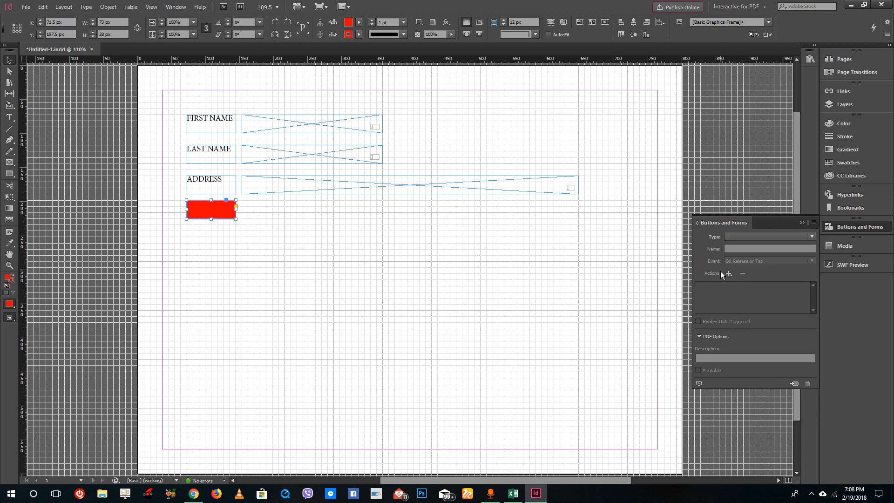
left_click(740, 235)
left_click(764, 244)
left_click(741, 260)
left_click(739, 259)
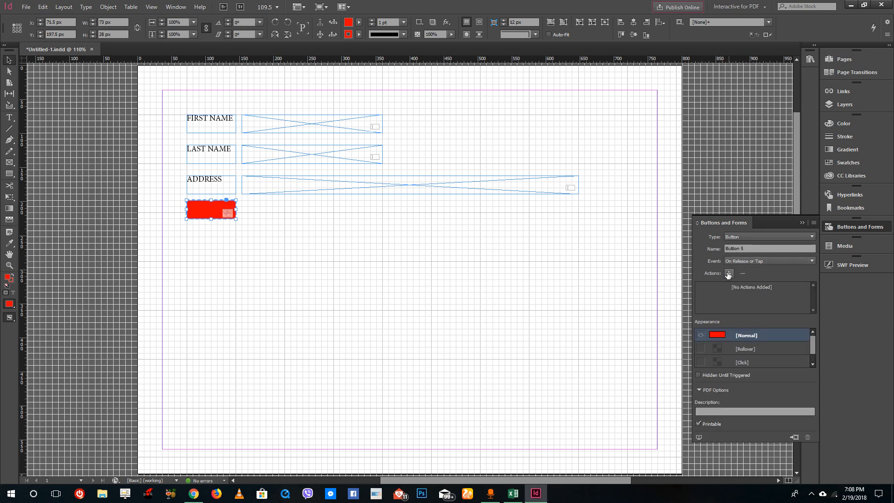
Add a Clear Form action to the button
left_click(729, 273)
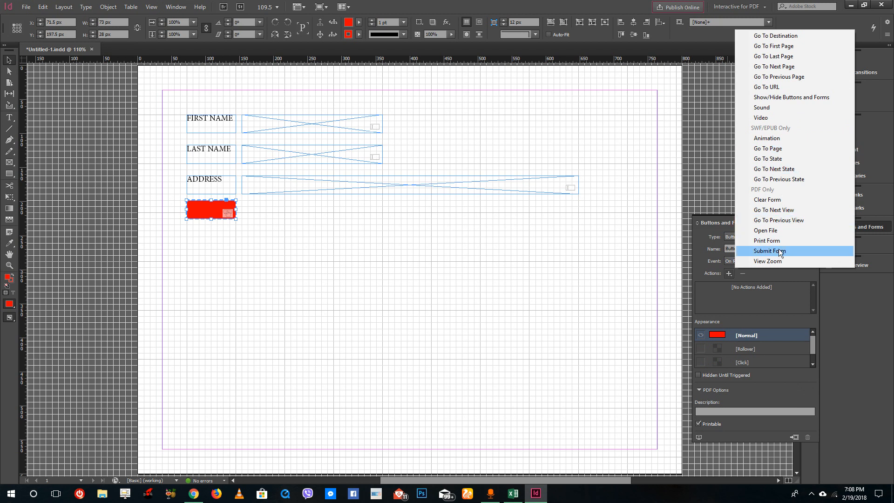
left_click(791, 202)
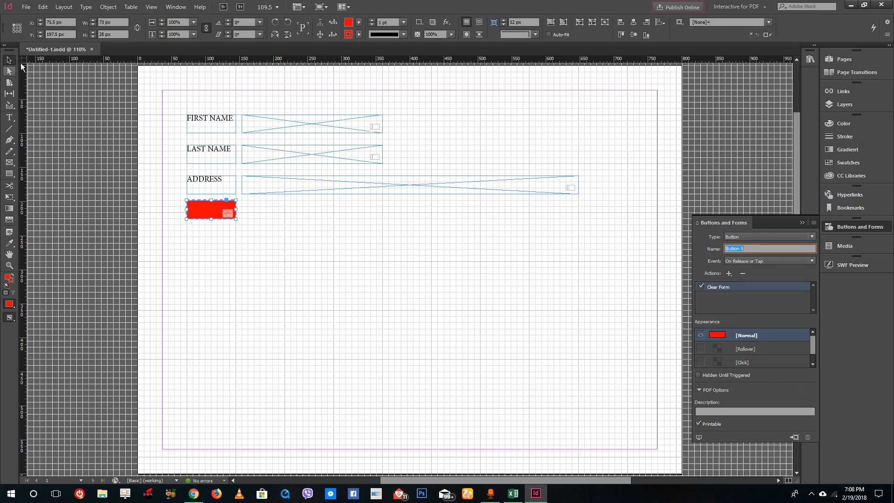
Select the three label text frames and center their text vertically within the frames
left_click(227, 261)
left_click_drag(203, 107, 239, 196)
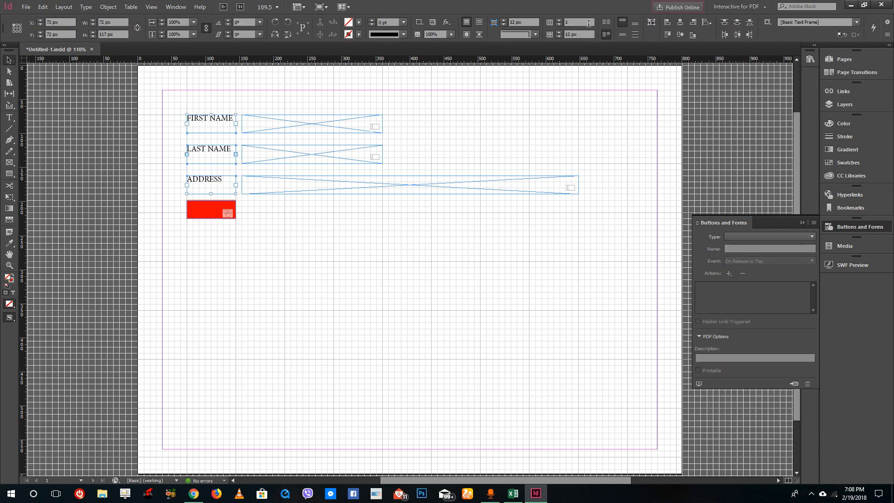
left_click(621, 35)
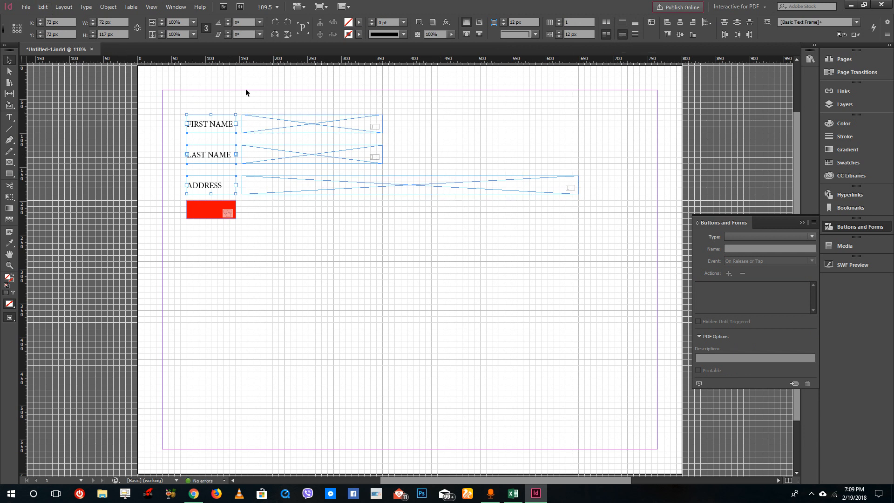
Export the document as an Adobe PDF (Interactive) named Untitled-1.pdf on the Desktop, replacing the existing file
left_click(27, 7)
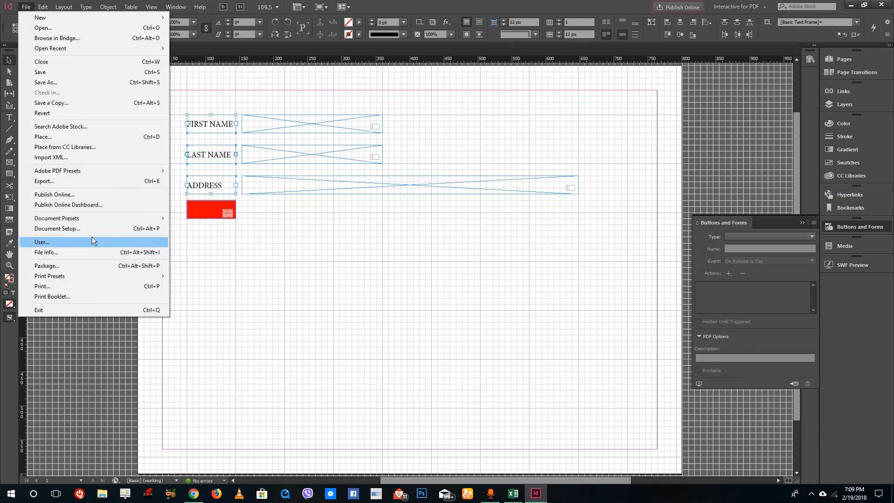
left_click(57, 185)
left_click(541, 169)
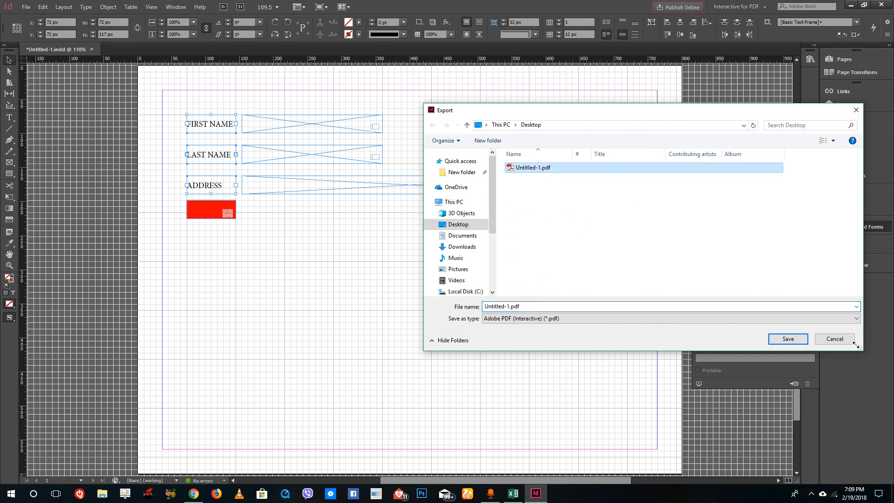
left_click(777, 334)
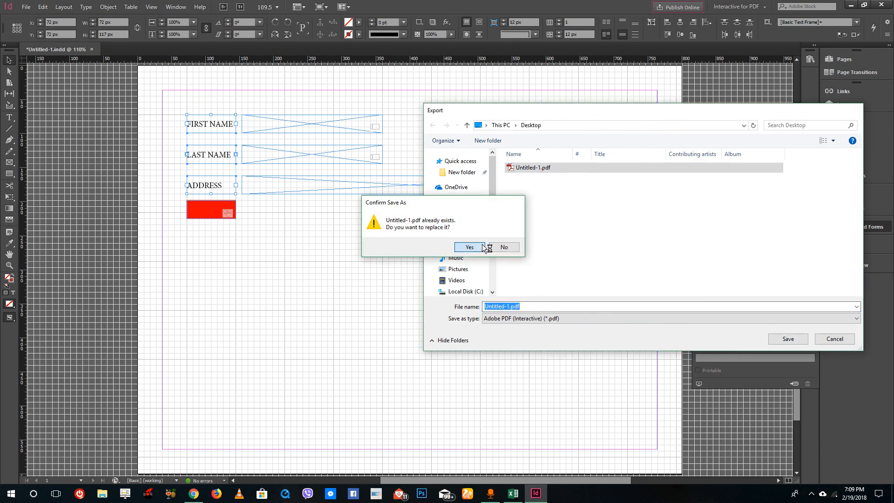
left_click(479, 247)
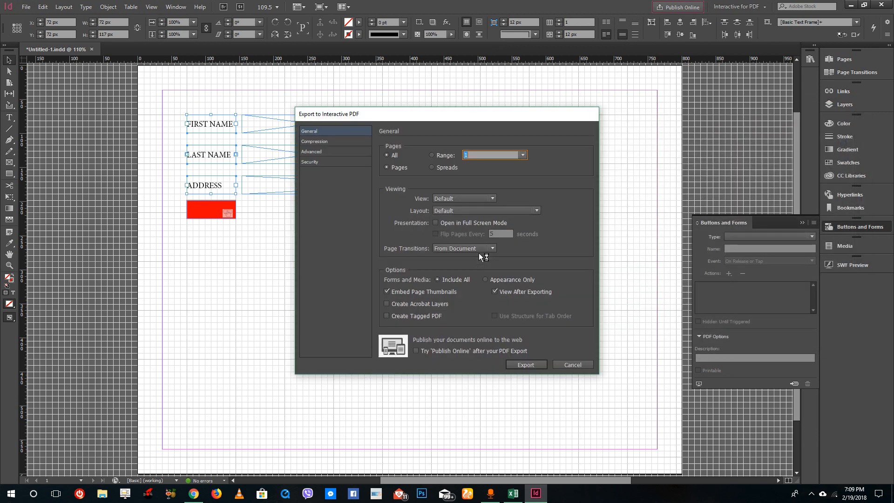
Set the interactive PDF export view to Fit Page, keep the default layout, and export
left_click(465, 198)
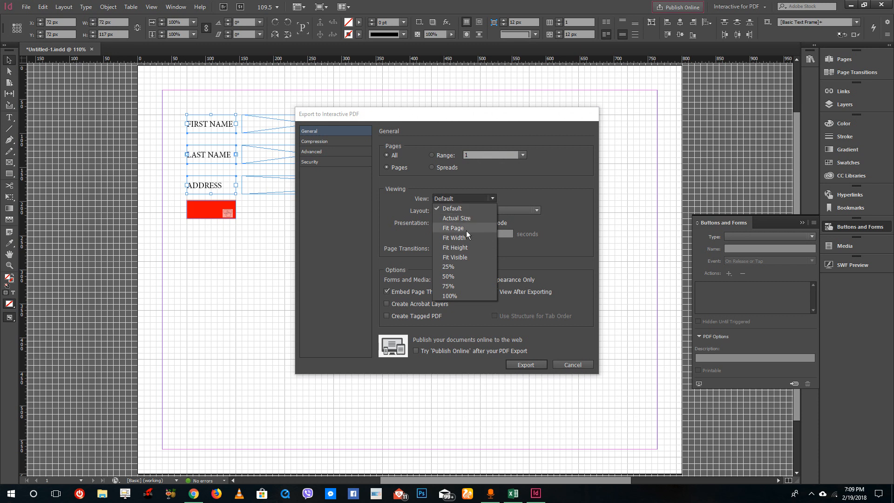
left_click(467, 228)
left_click(467, 211)
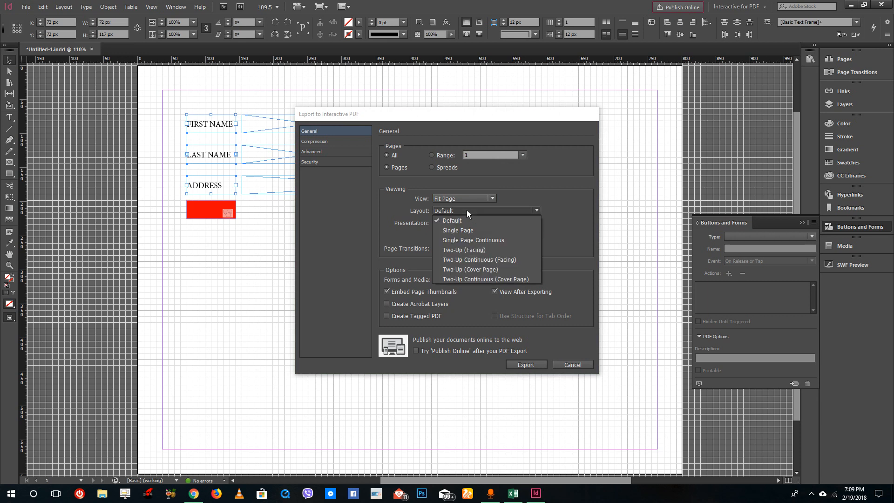
left_click(468, 210)
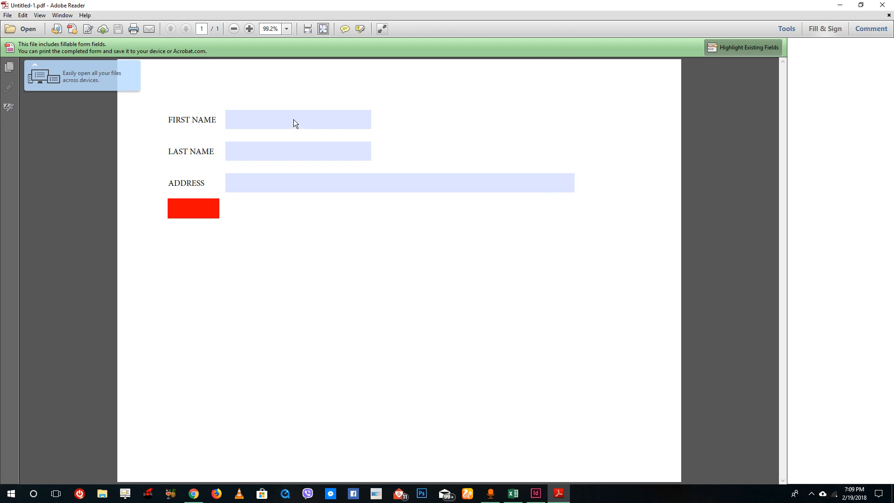
Type test characters into the First Name field of the exported PDF
left_click(305, 123)
type("dfgdfgdfnkgdnfkg")
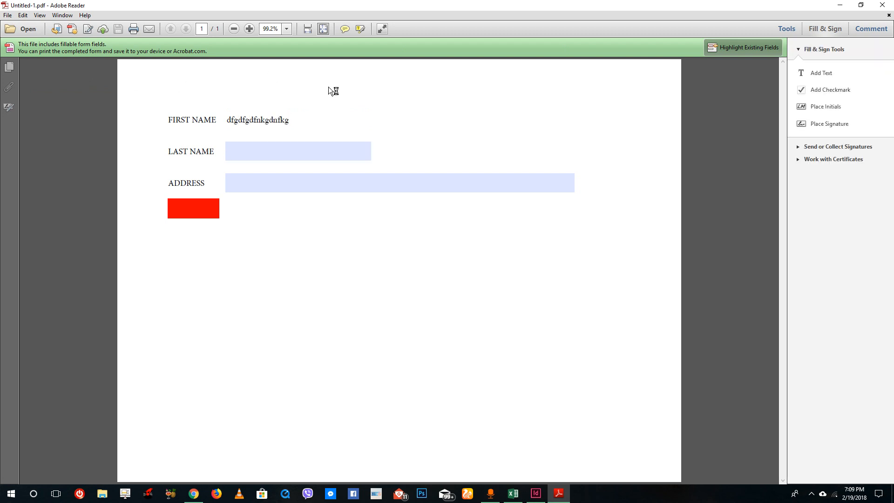
Replace the First Name text with Tutor and fill the Last Name field with Tube
left_click_drag(293, 119, 168, 123)
type("Tutor")
left_click(253, 150)
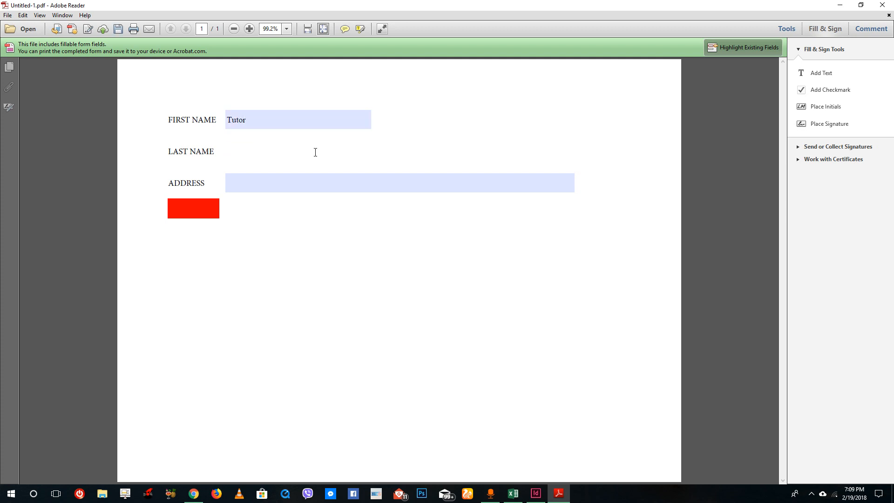
Enter Youtube, in the Address field and reset the form with the red clear button
left_click(309, 188)
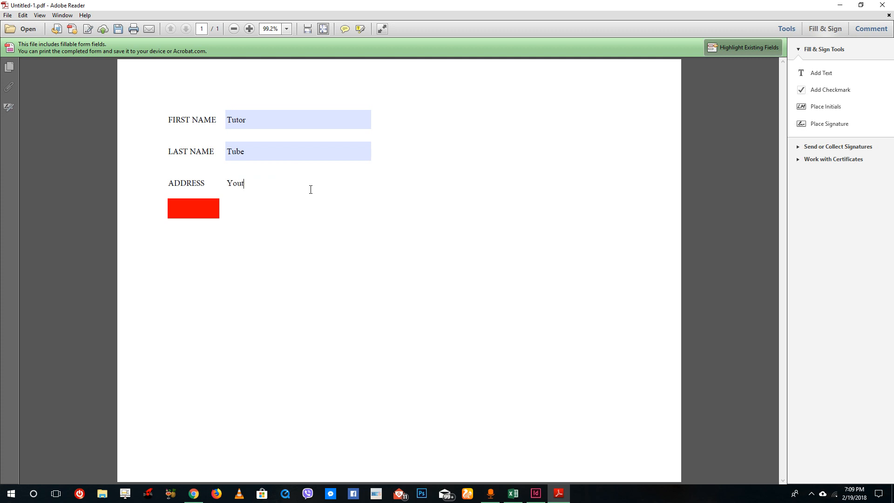
type("Youtube, Tutortube")
left_click(198, 209)
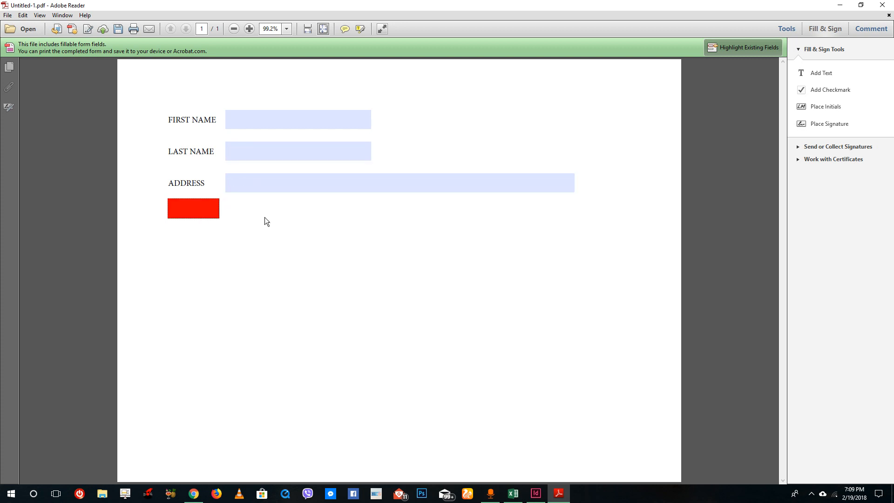
Check the First Name, Last Name and Address fields after clearing the form
left_click(265, 177)
left_click(282, 144)
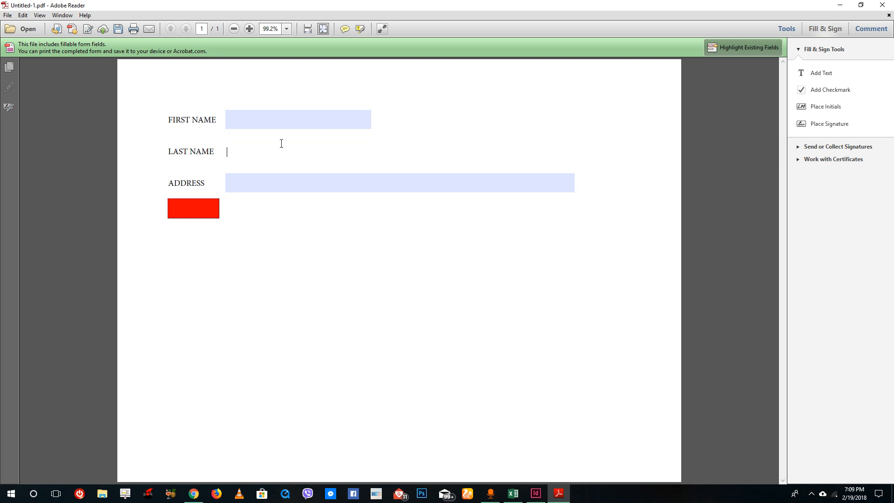
left_click(277, 119)
left_click(288, 176)
left_click(297, 145)
left_click(301, 122)
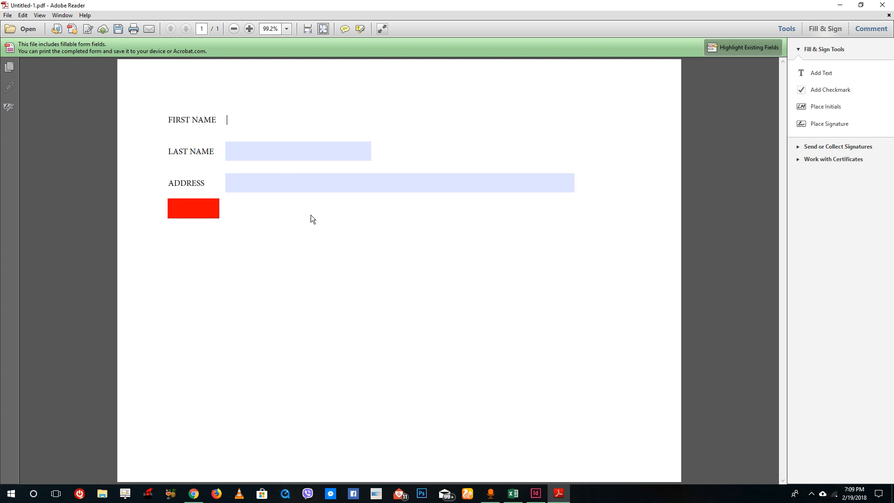